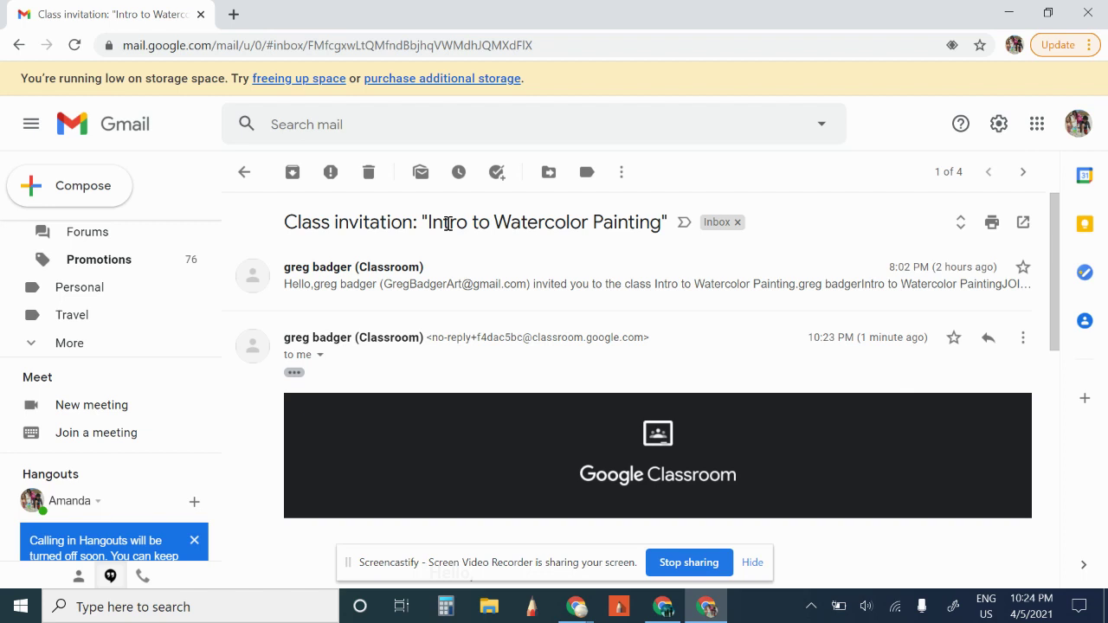
# - Open the join link in the class invitation email and join the "Intro to Watercolor Painting" class in Google Classroom
pyautogui.scroll(-3, 446, 221)
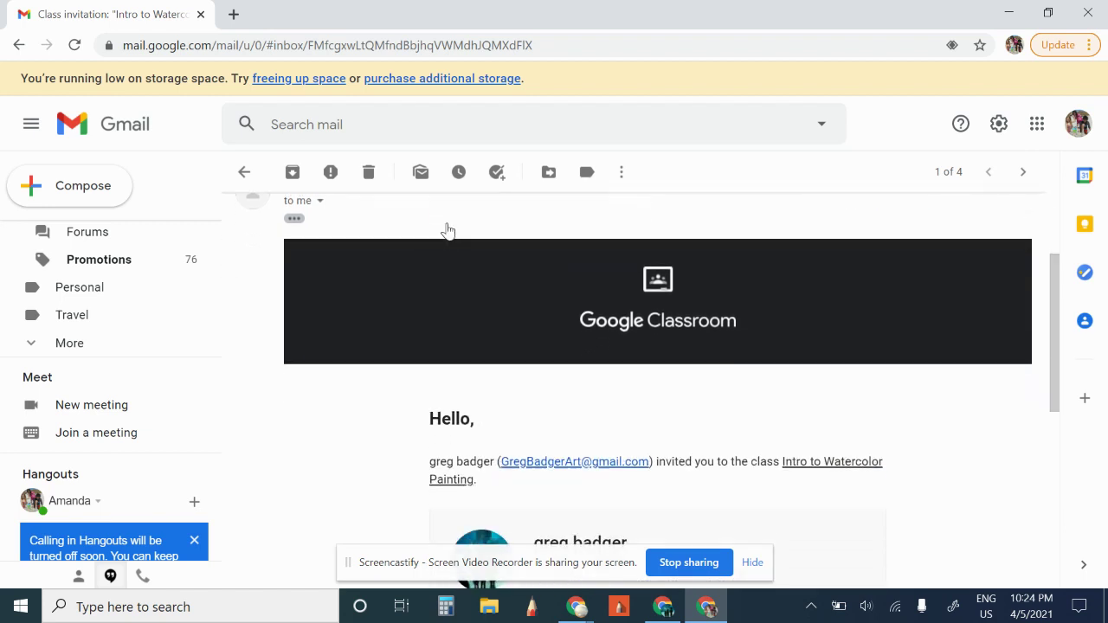
pyautogui.scroll(2, 446, 222)
pyautogui.scroll(1, 447, 228)
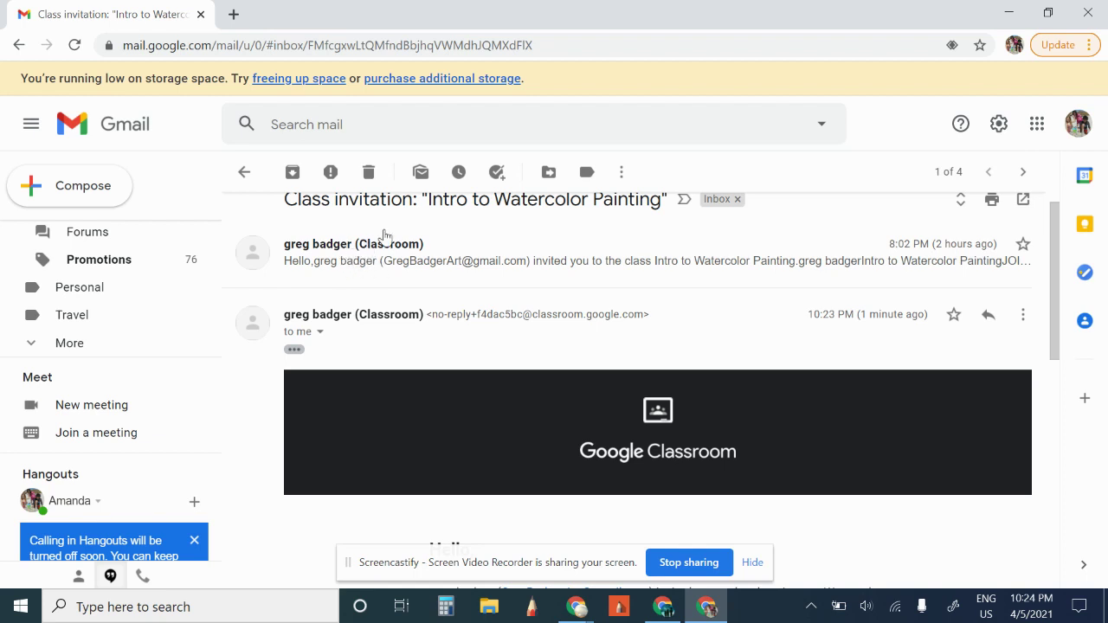
pyautogui.scroll(1, 385, 235)
pyautogui.scroll(-4, 386, 235)
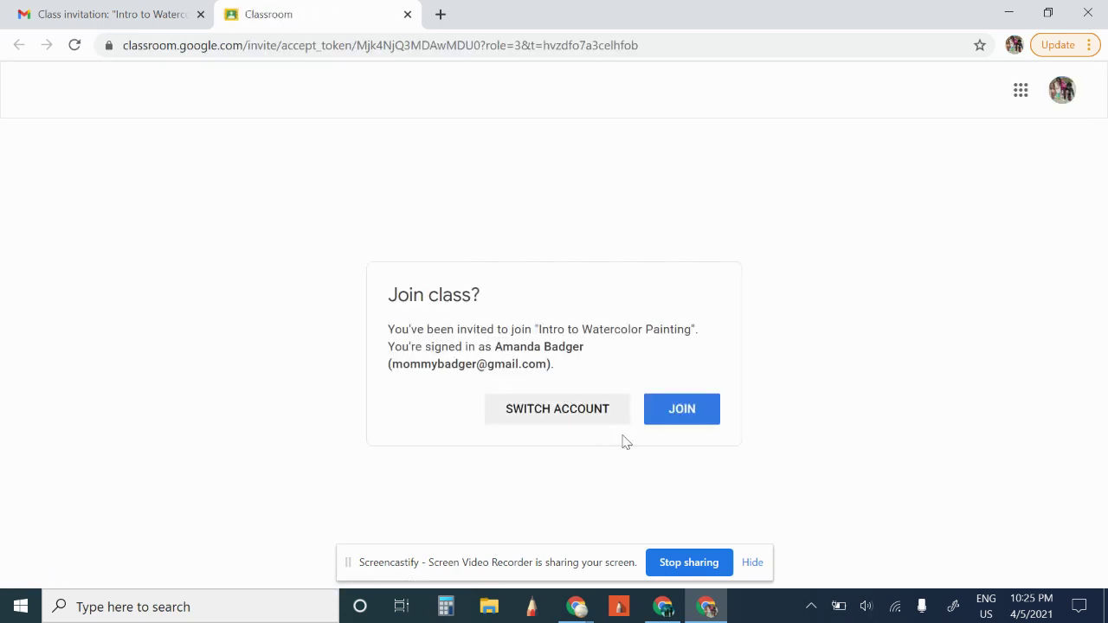
pyautogui.click(678, 415)
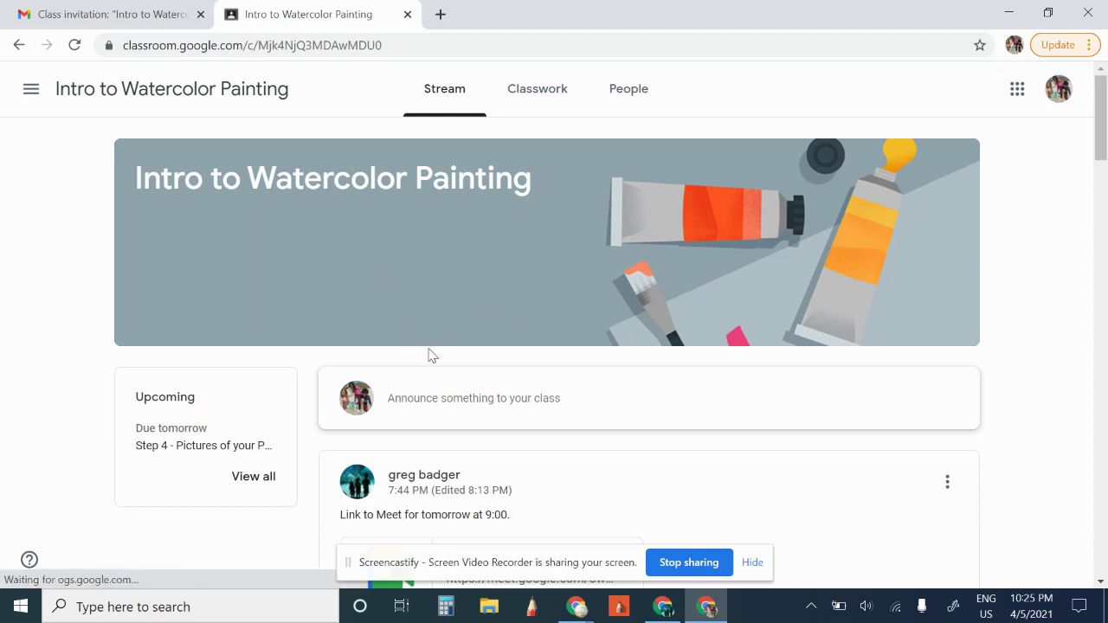
# - Look through the class stream, including the class video meeting link, the posted step materials and the upcoming assignments
pyautogui.scroll(-2, 430, 354)
pyautogui.scroll(-1, 430, 349)
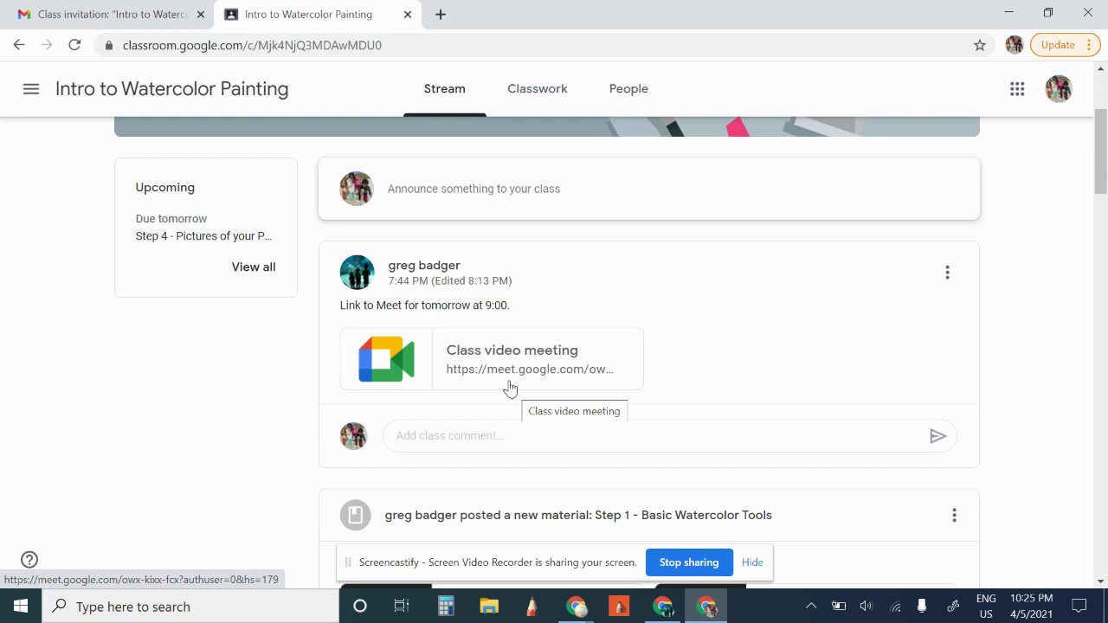
pyautogui.scroll(-3, 435, 329)
pyautogui.scroll(2, 435, 329)
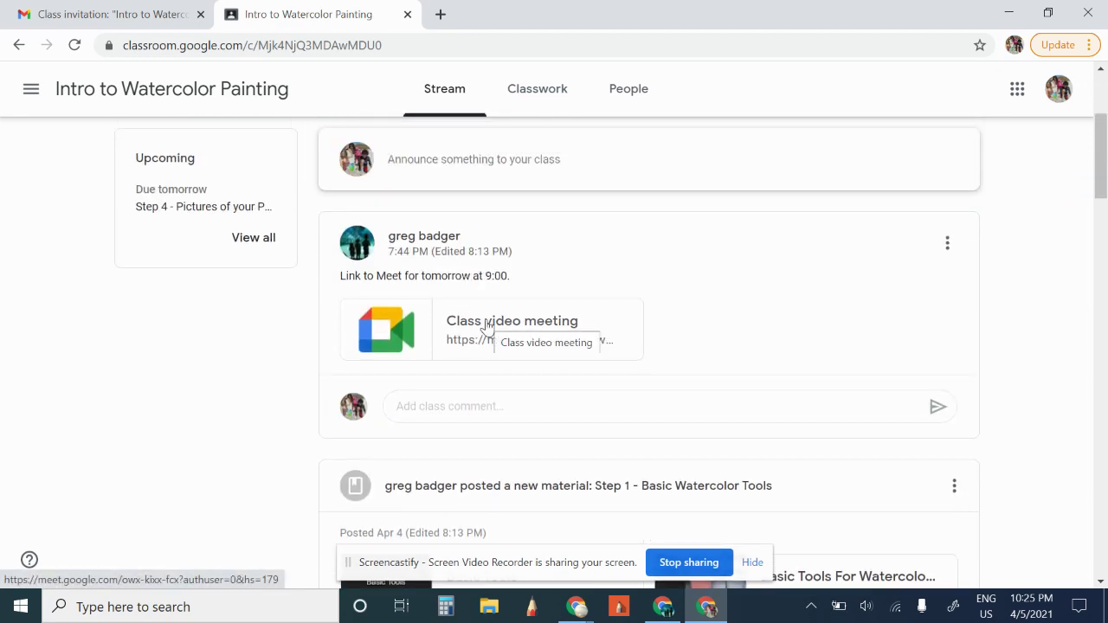
pyautogui.scroll(-6, 488, 325)
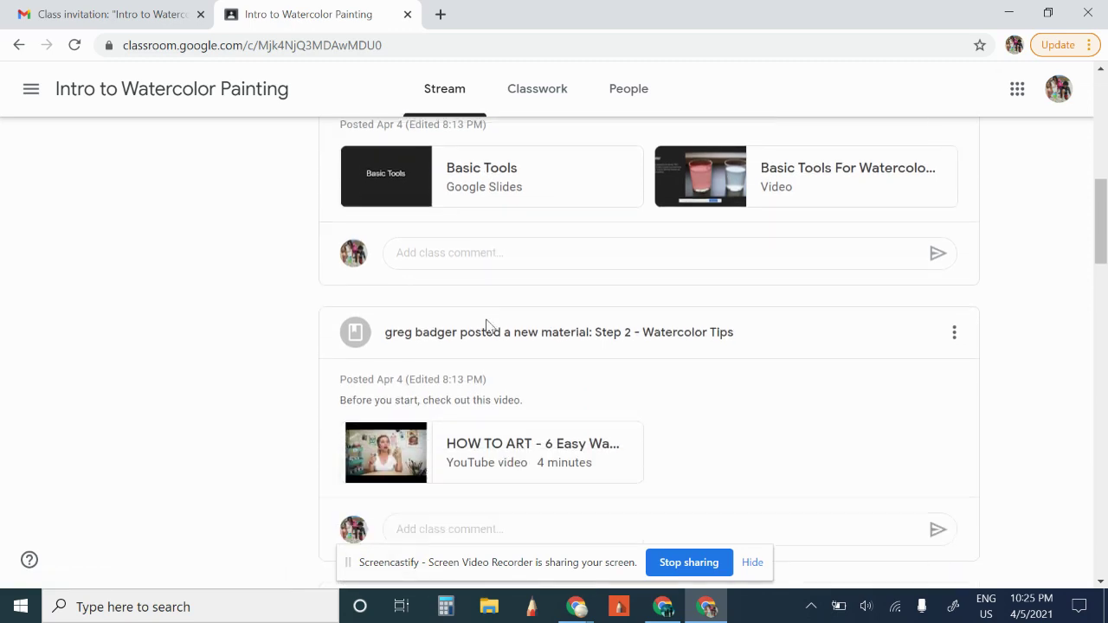
pyautogui.scroll(-5, 487, 321)
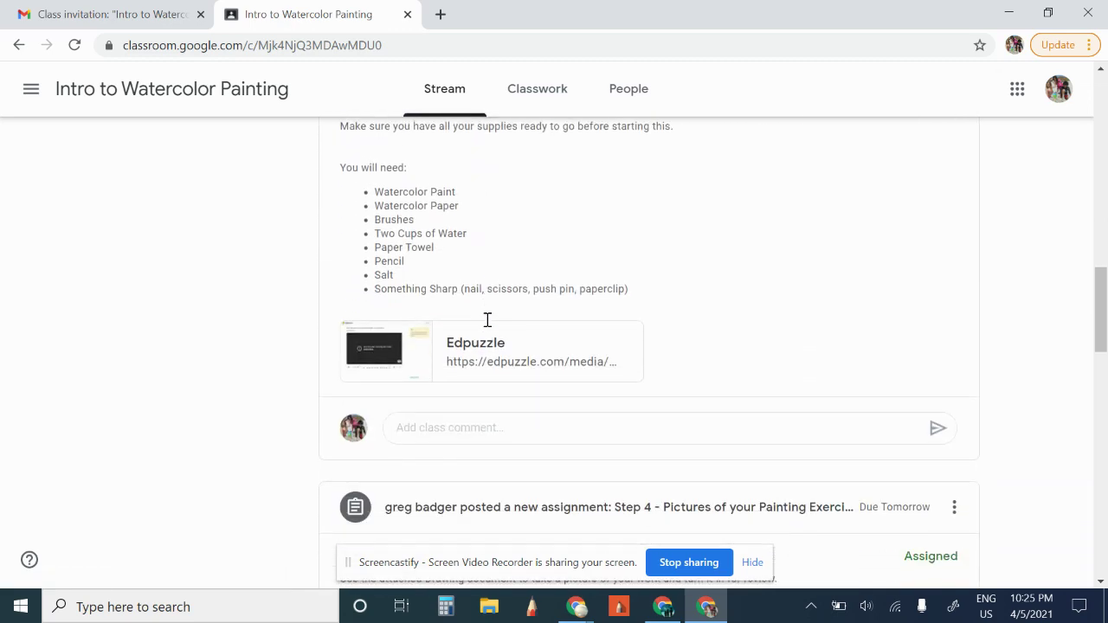
pyautogui.scroll(7, 488, 325)
pyautogui.scroll(8, 487, 325)
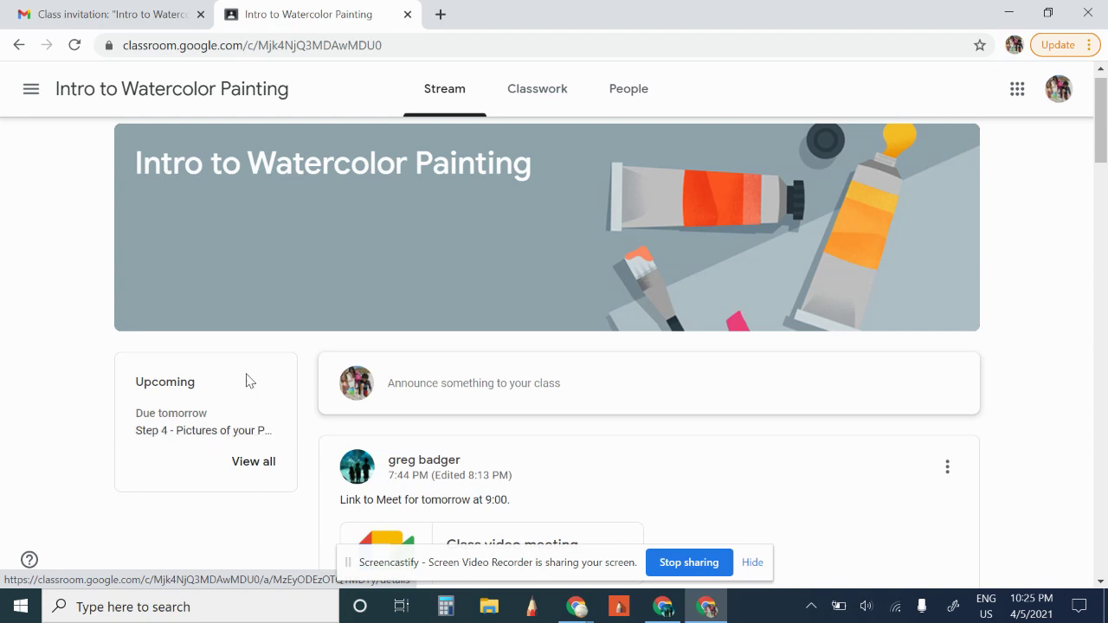
# - Open the class's Classwork page, dismiss the topic filters notice and look through the Day 1, Day 2 and Extras topics
pyautogui.click(533, 105)
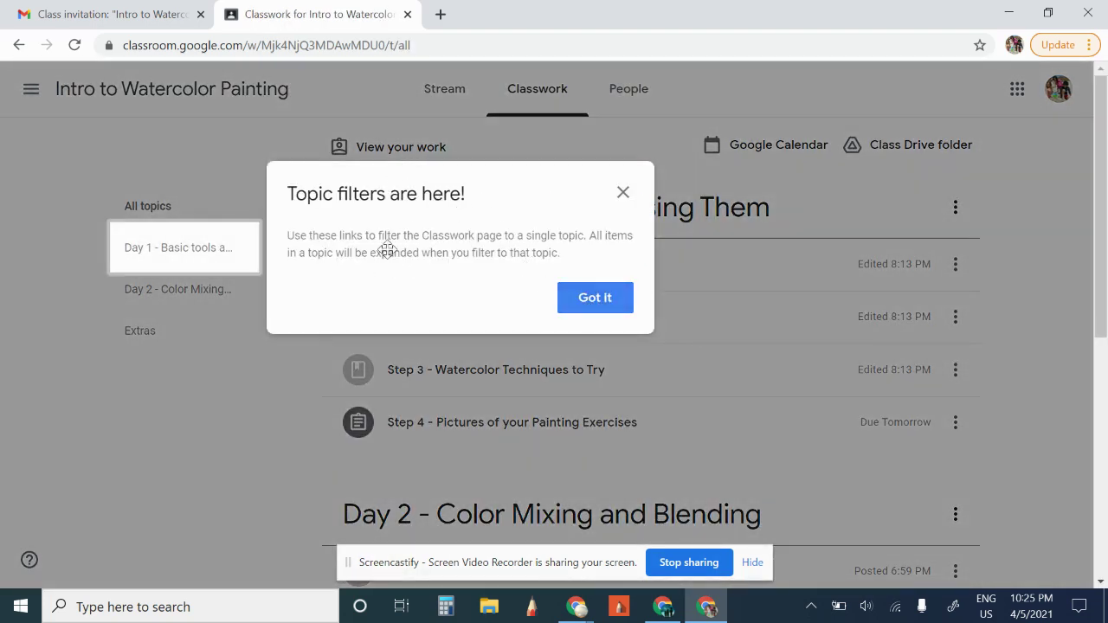
pyautogui.click(595, 297)
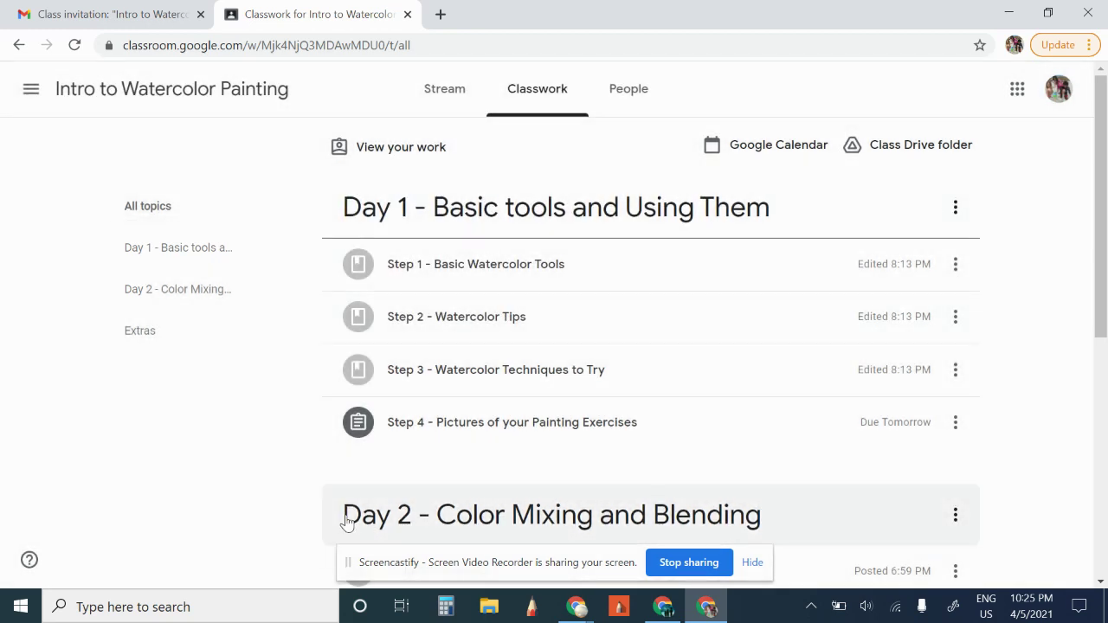
pyautogui.scroll(-5, 346, 520)
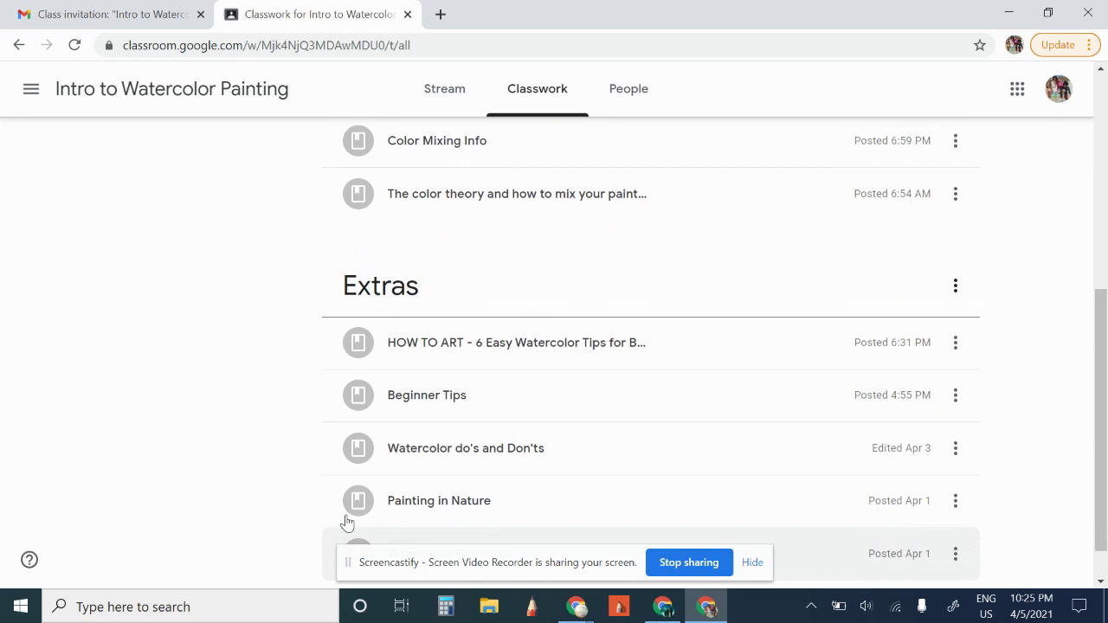
pyautogui.scroll(10, 347, 522)
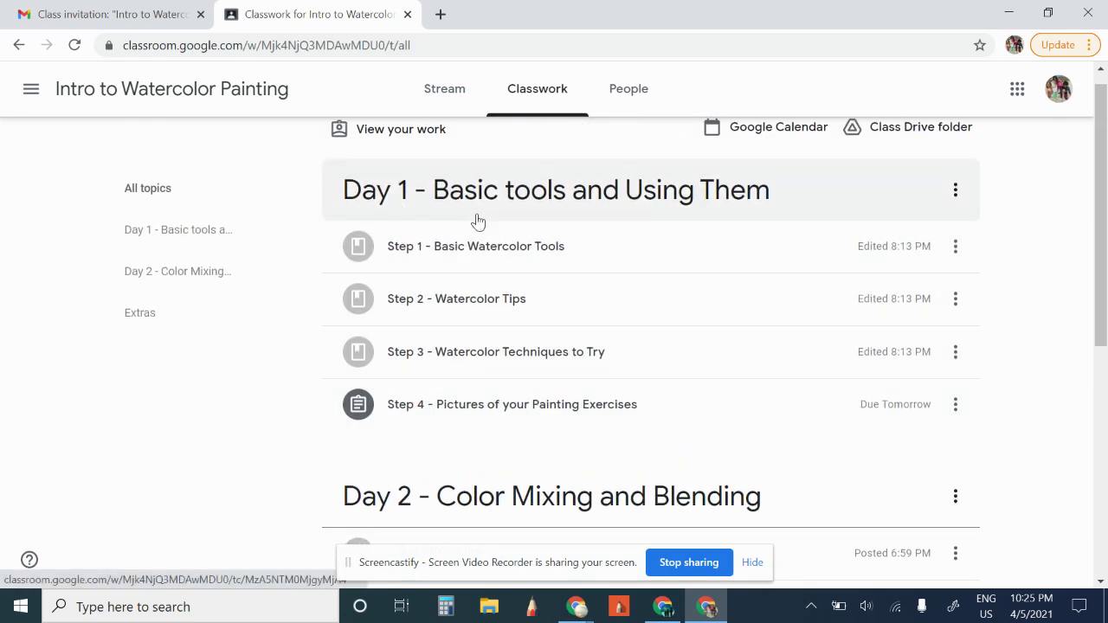
pyautogui.scroll(-2, 487, 425)
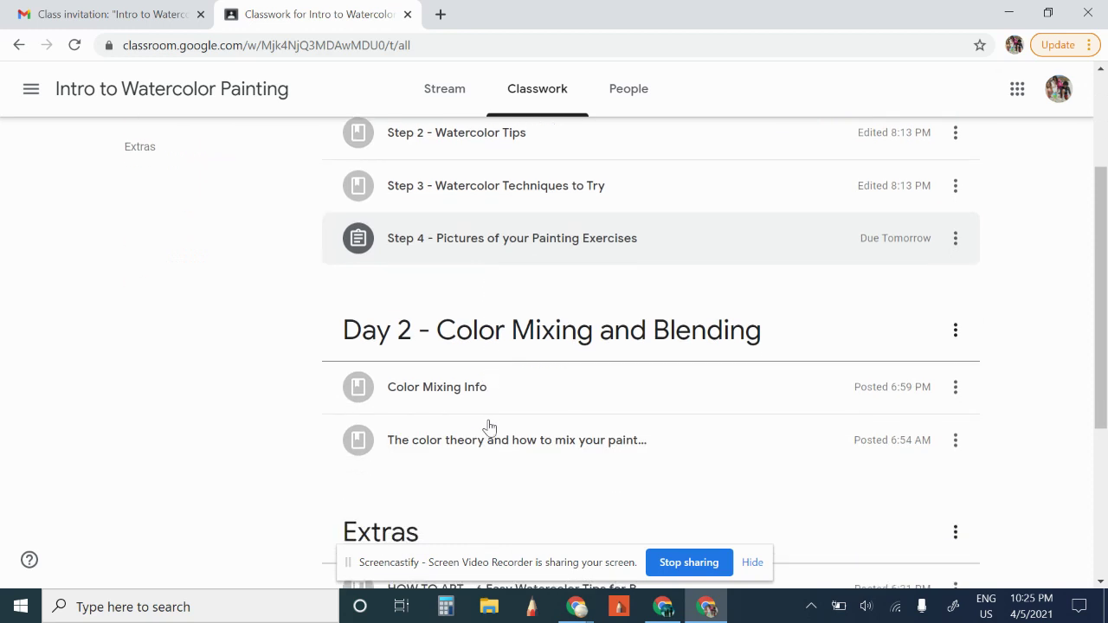
pyautogui.scroll(-1, 487, 425)
pyautogui.scroll(-1, 476, 364)
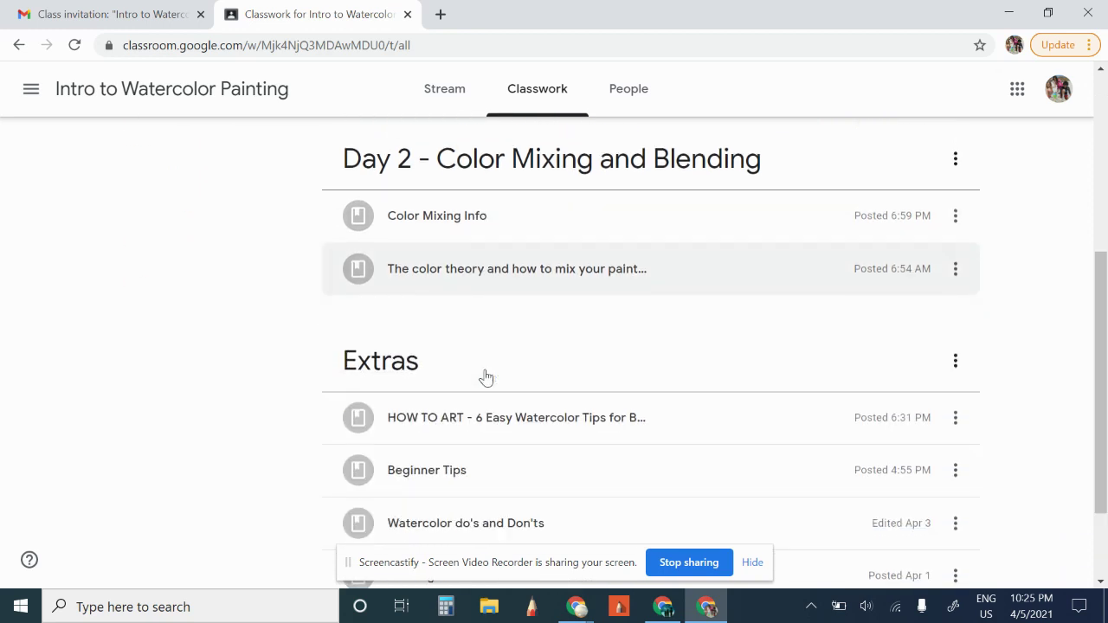
pyautogui.scroll(-1, 420, 388)
pyautogui.scroll(-1, 425, 510)
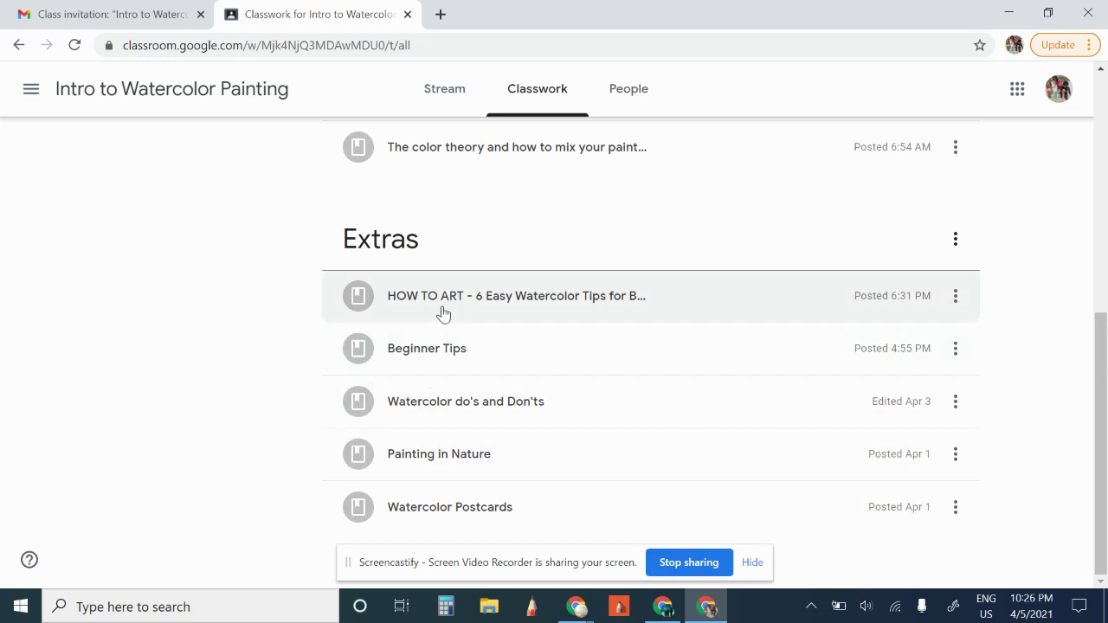
pyautogui.scroll(5, 442, 313)
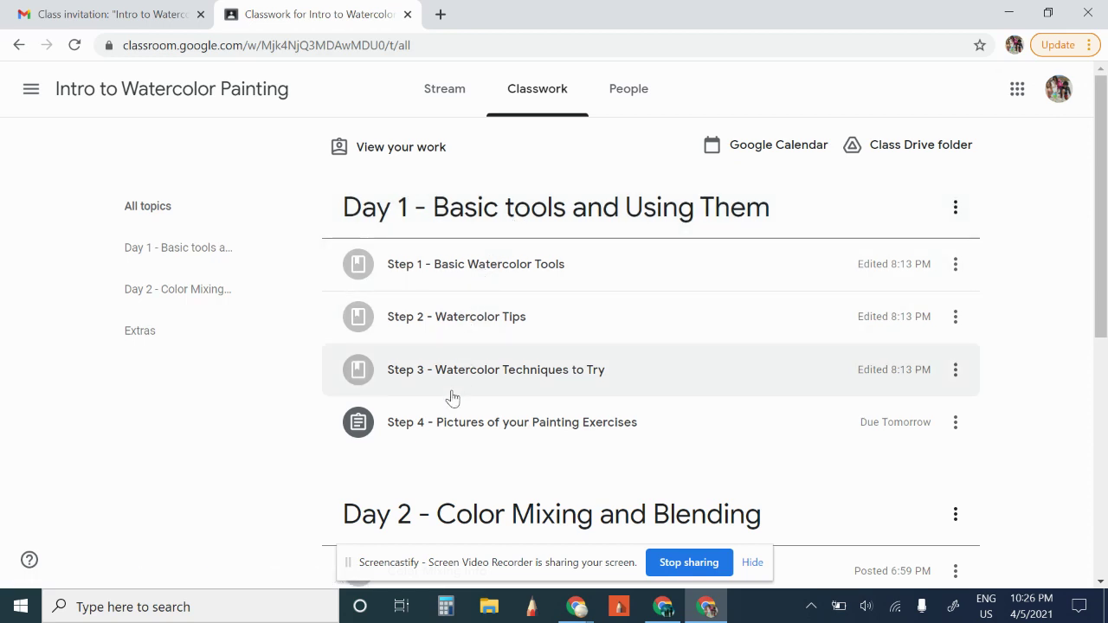
# - Expand the Day 1 materials Step 1 - Basic Watercolor Tools, Step 2 - Watercolor Tips and Step 3 - Watercolor Techniques to Try
pyautogui.click(447, 272)
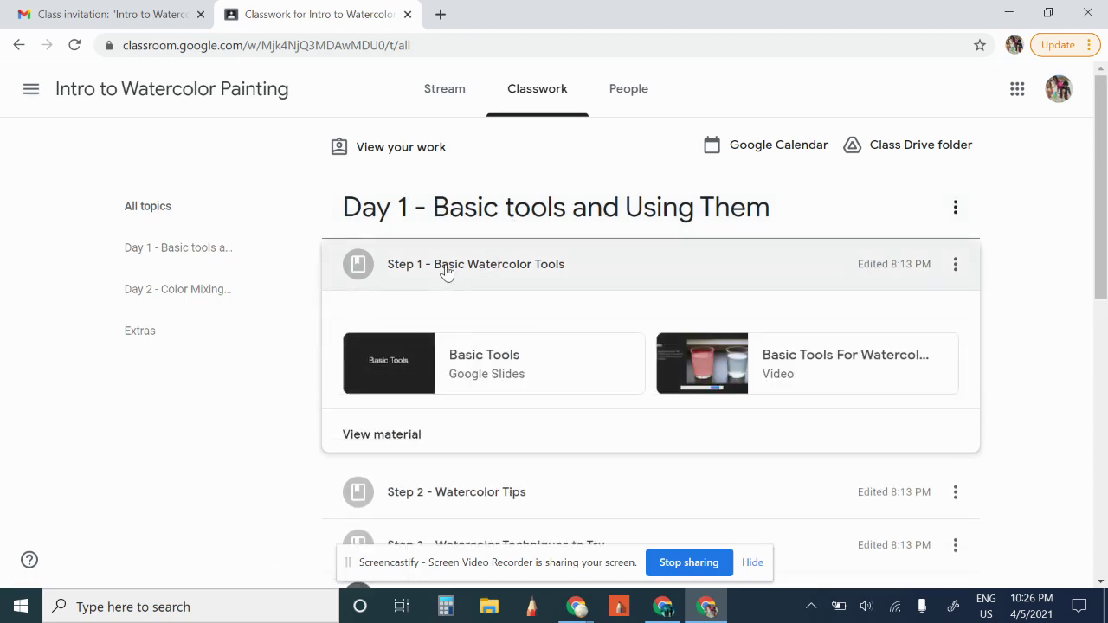
pyautogui.scroll(-1, 447, 273)
pyautogui.scroll(-1, 447, 273)
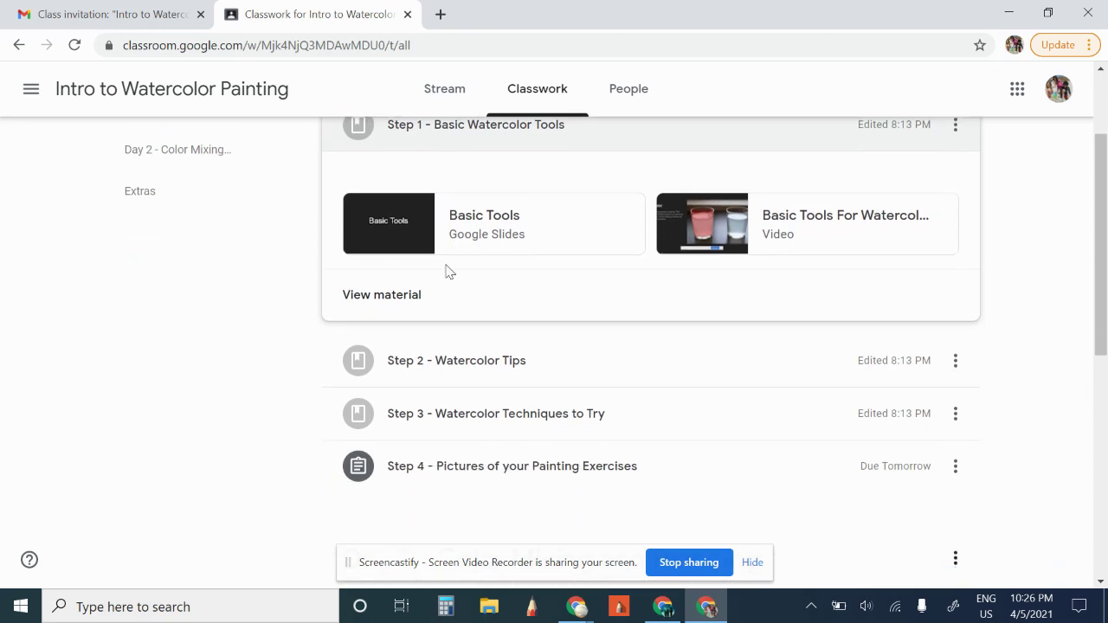
pyautogui.scroll(-1, 446, 272)
pyautogui.click(447, 284)
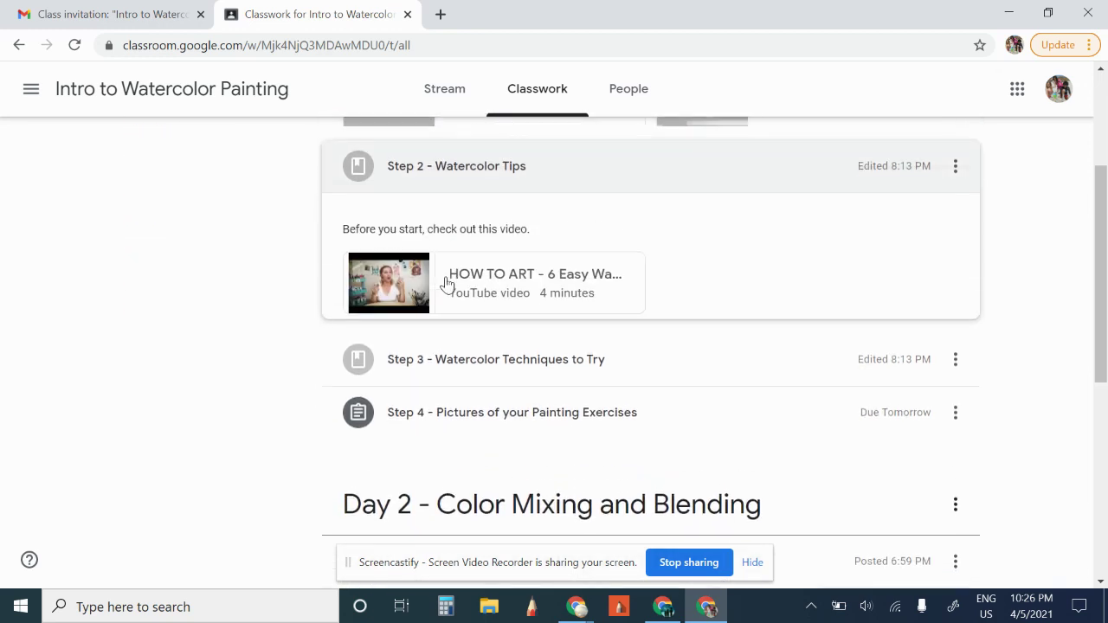
pyautogui.scroll(-1, 449, 284)
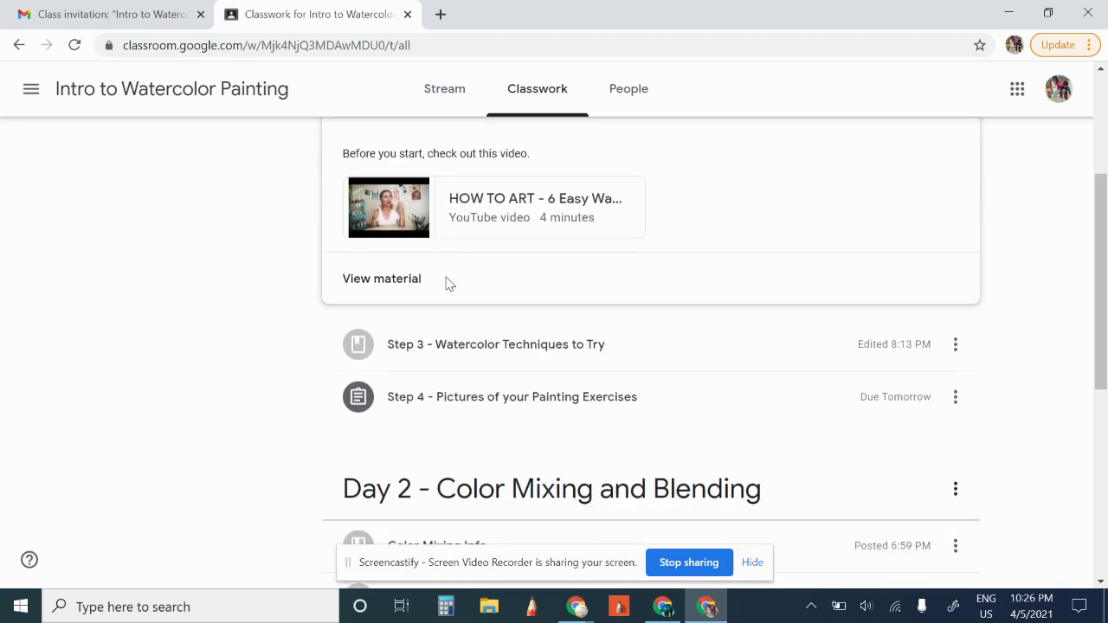
pyautogui.click(448, 284)
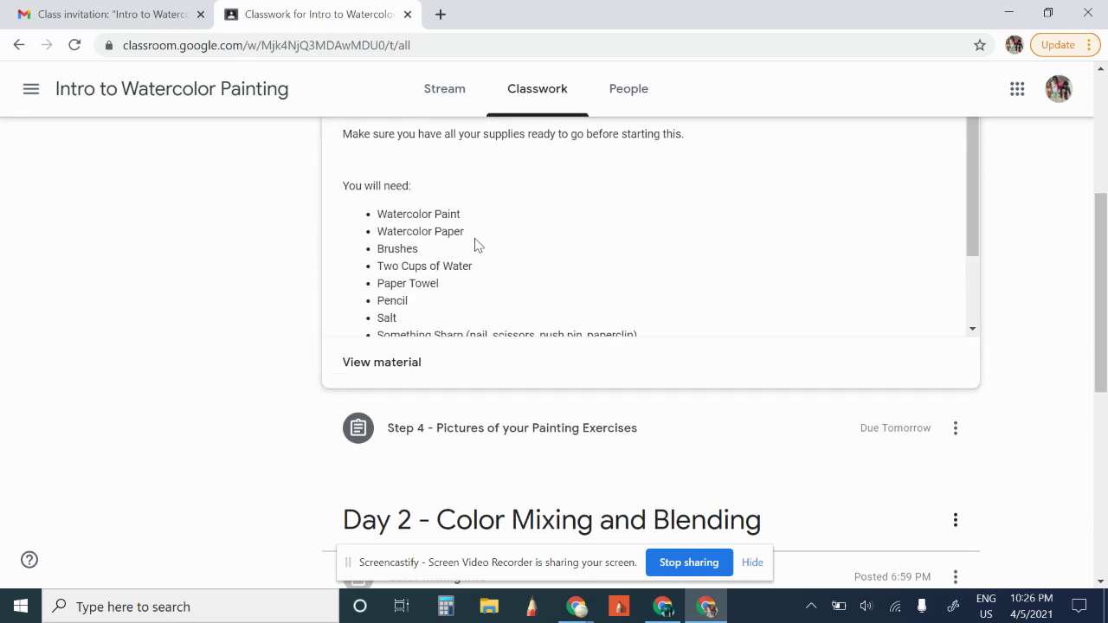
# - View the Edpuzzle video linked in Step 3, and return to Classwork to review that step's supply list
pyautogui.scroll(-2, 470, 261)
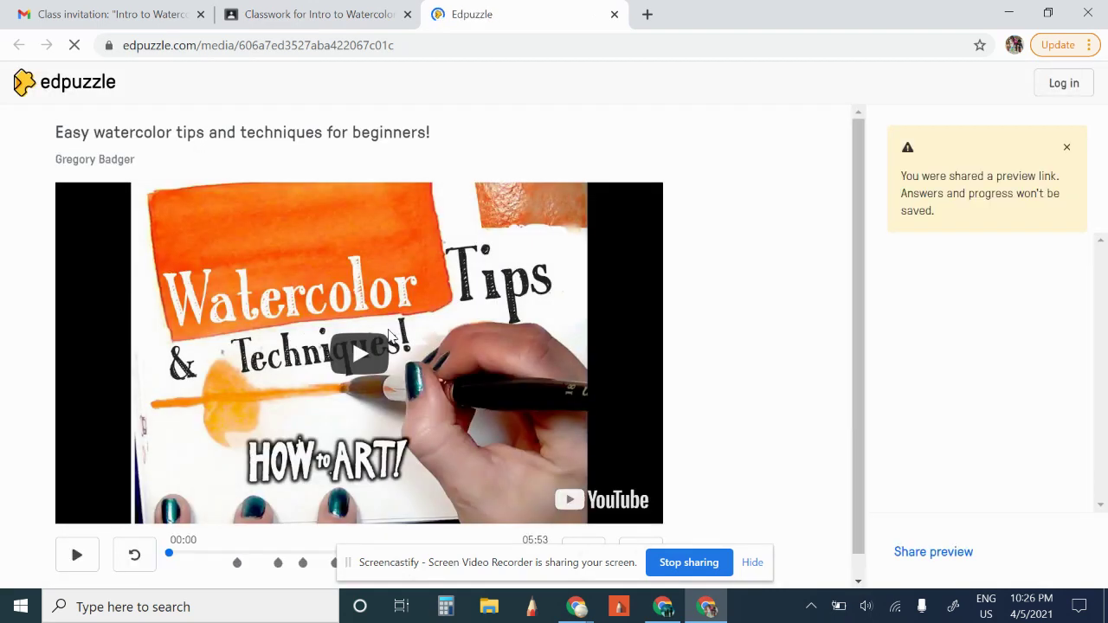
pyautogui.scroll(-1, 415, 396)
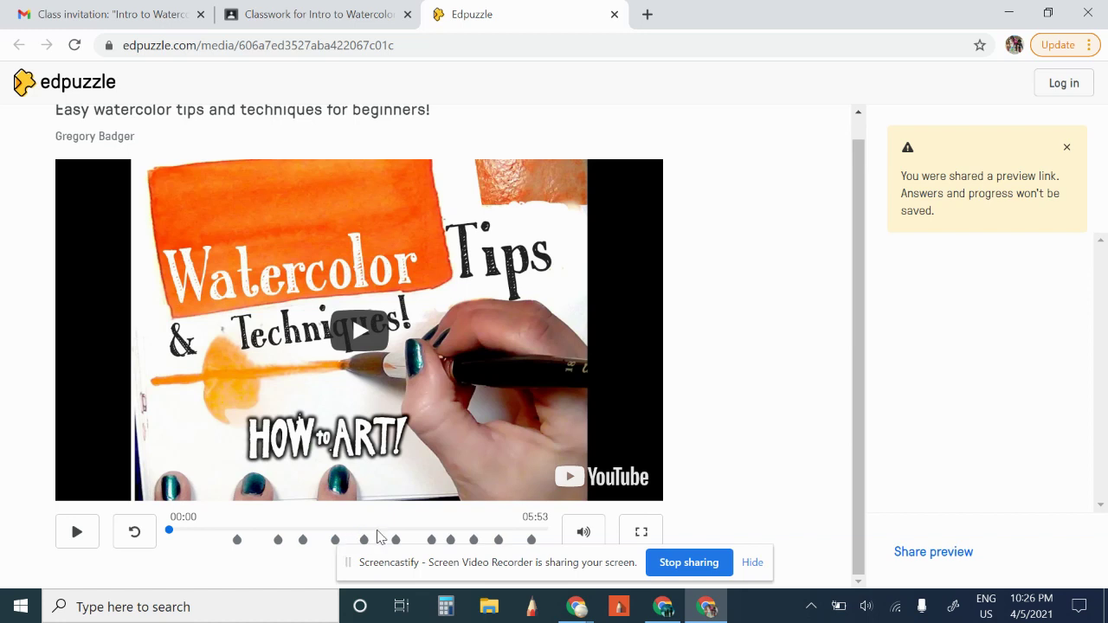
pyautogui.click(254, 14)
pyautogui.scroll(2, 449, 243)
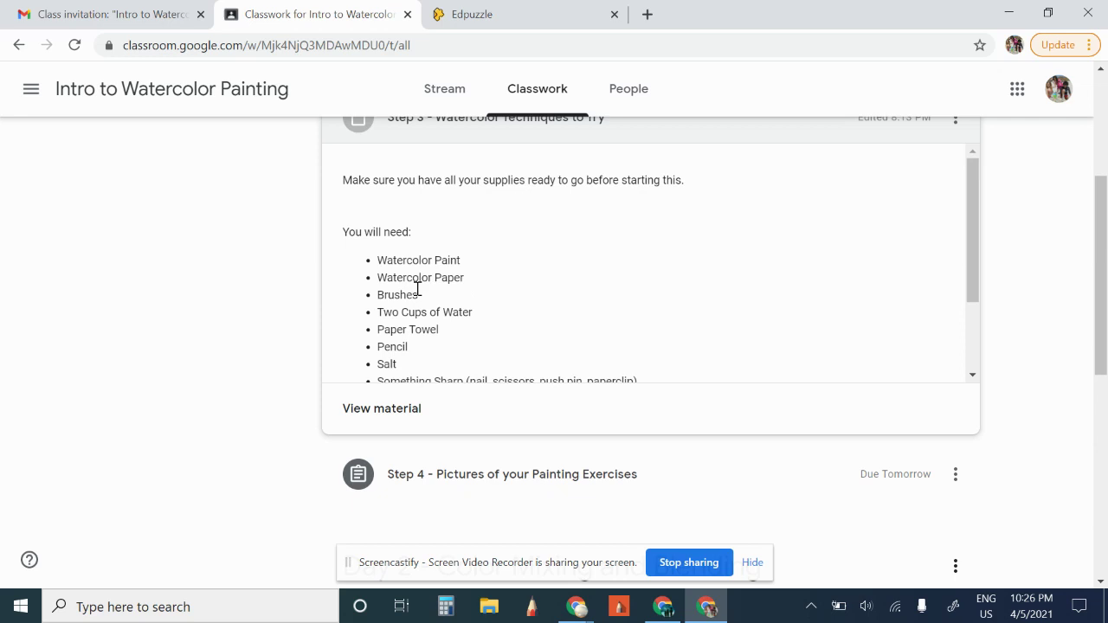
pyautogui.scroll(-2, 417, 288)
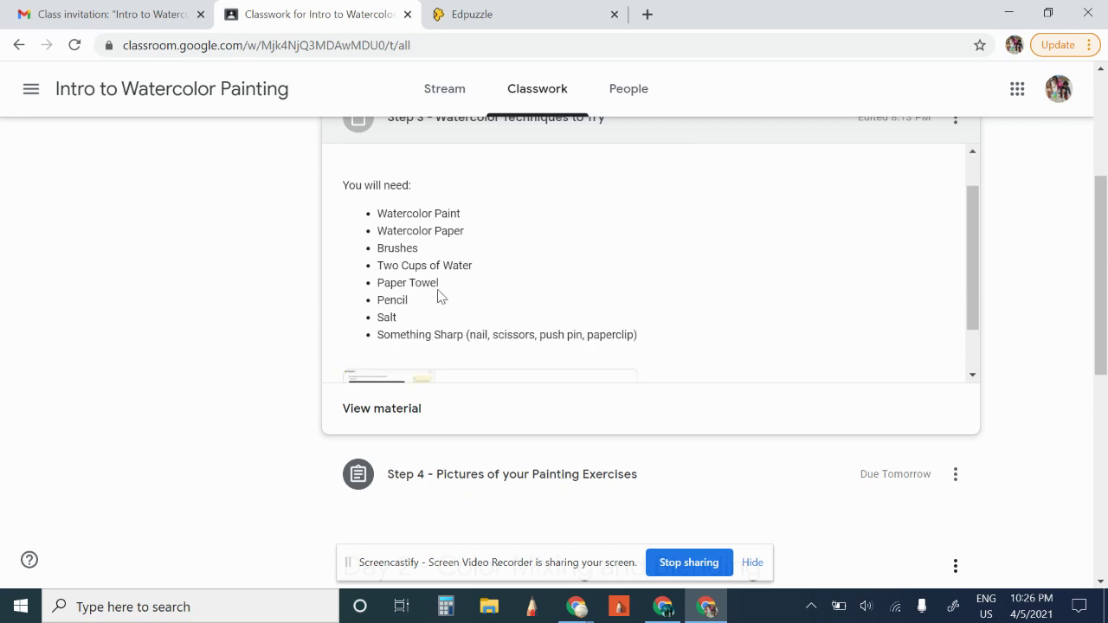
pyautogui.scroll(-1, 410, 316)
pyautogui.scroll(-1, 408, 335)
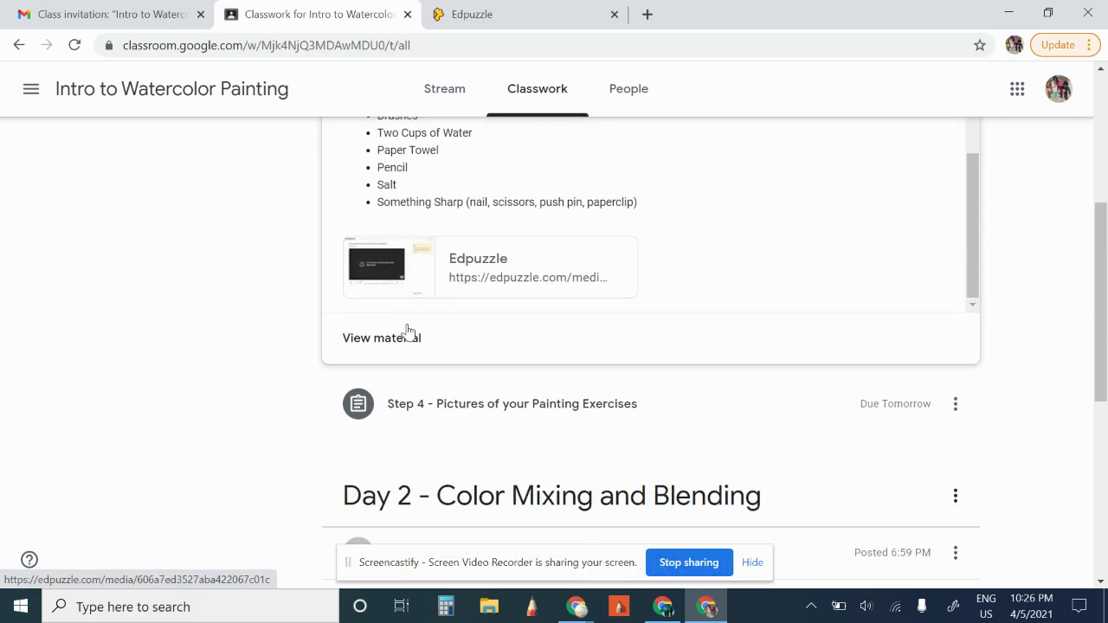
# - Expand the Step 4 - Pictures of your Painting Exercises assignment and open its attached Watercolor Exercise drawing
pyautogui.click(433, 413)
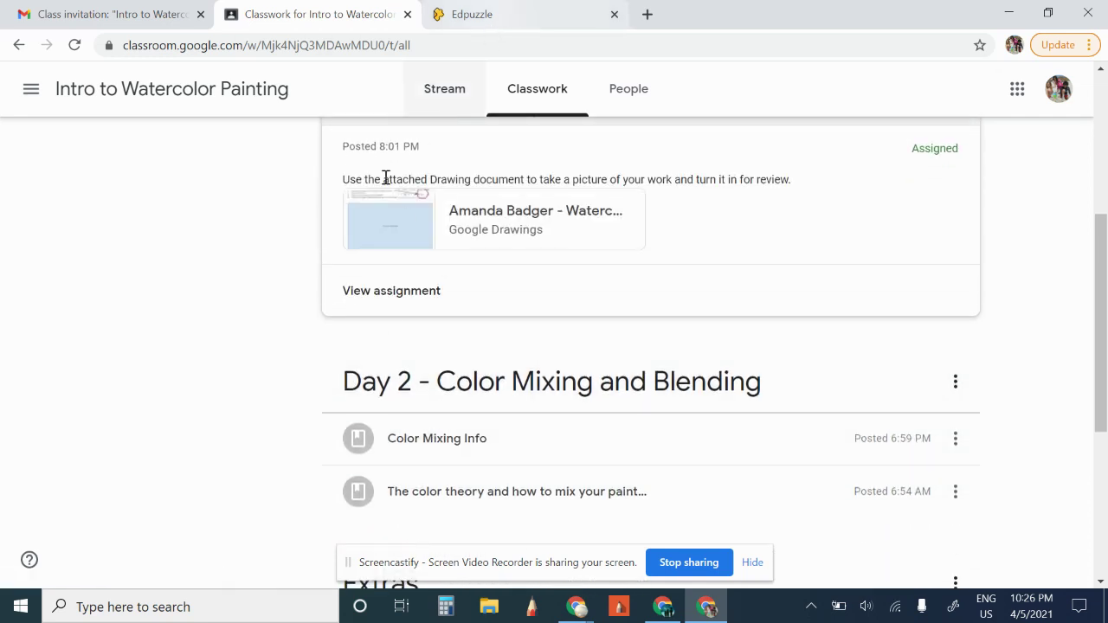
pyautogui.scroll(1, 176, 298)
pyautogui.scroll(2, 176, 298)
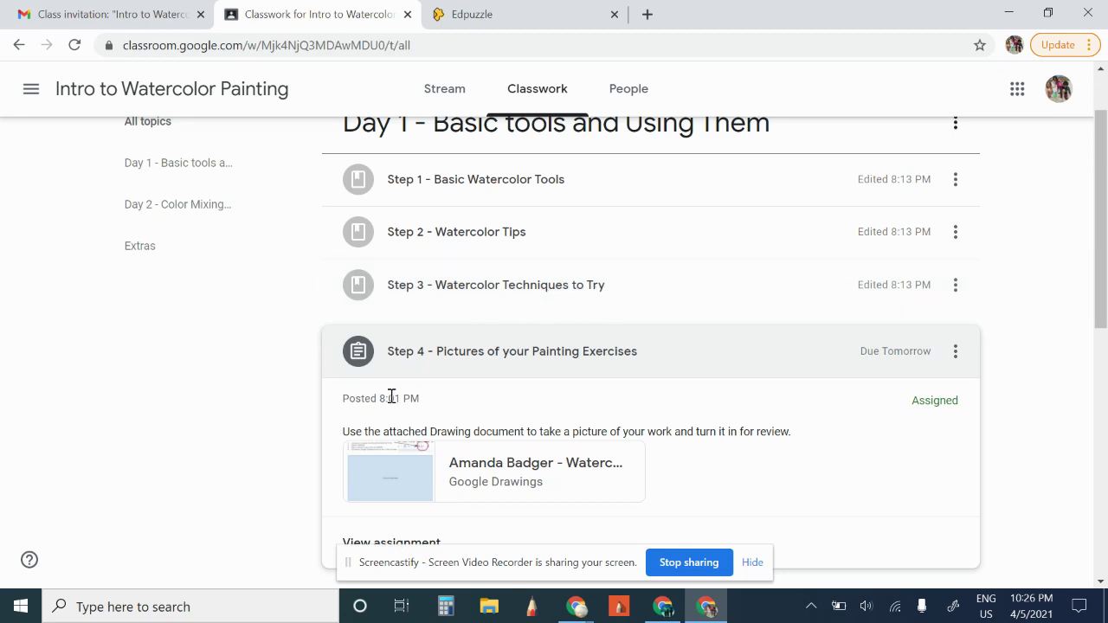
pyautogui.scroll(-1, 391, 396)
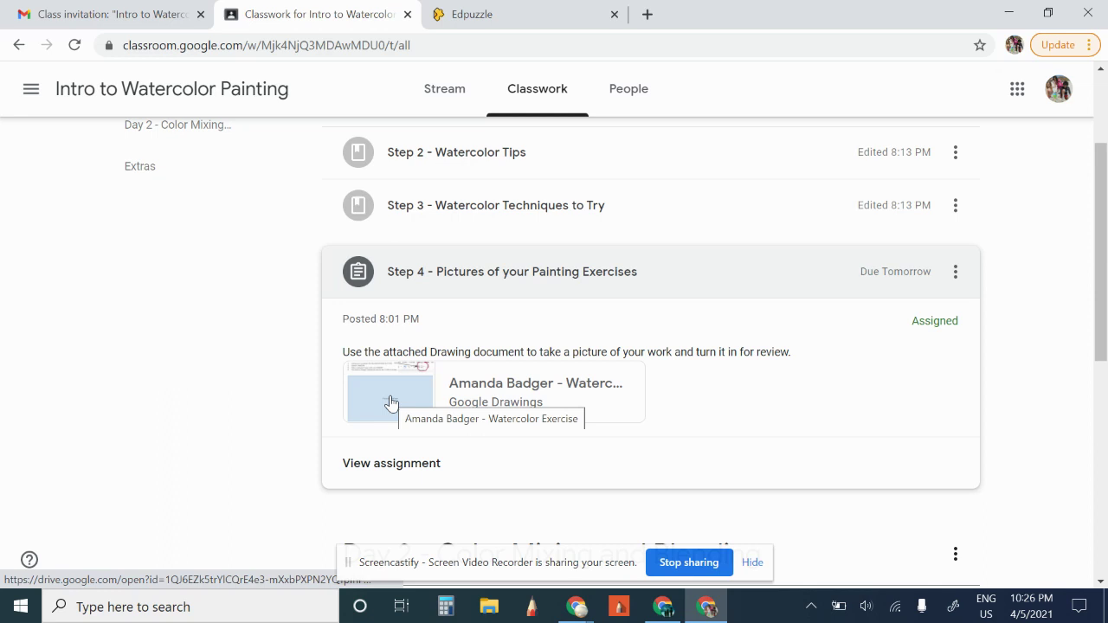
pyautogui.click(391, 403)
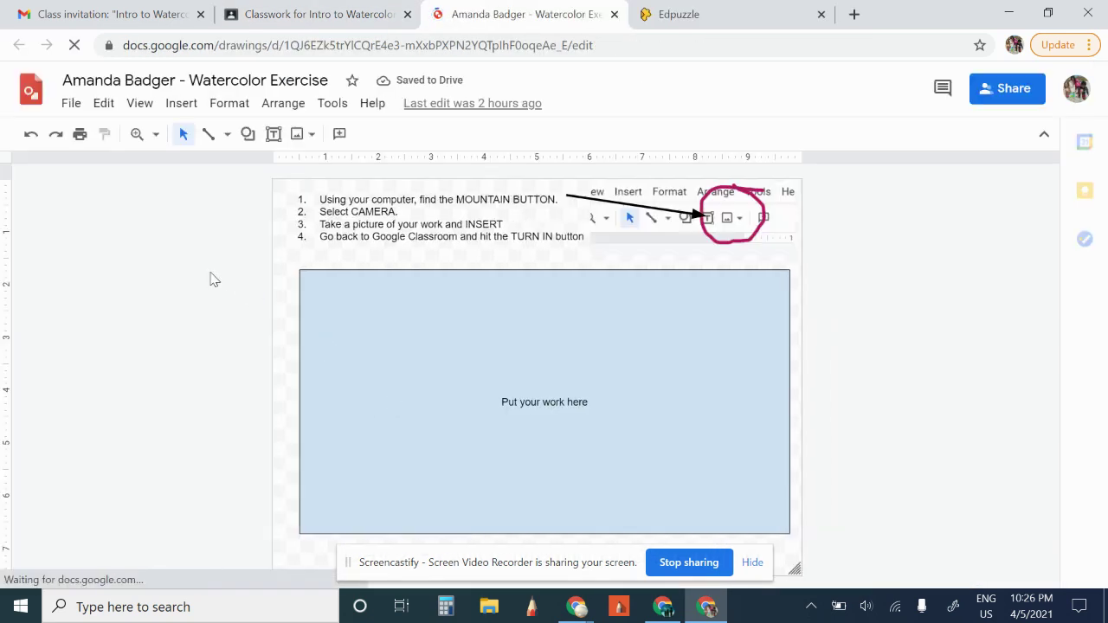
pyautogui.click(272, 8)
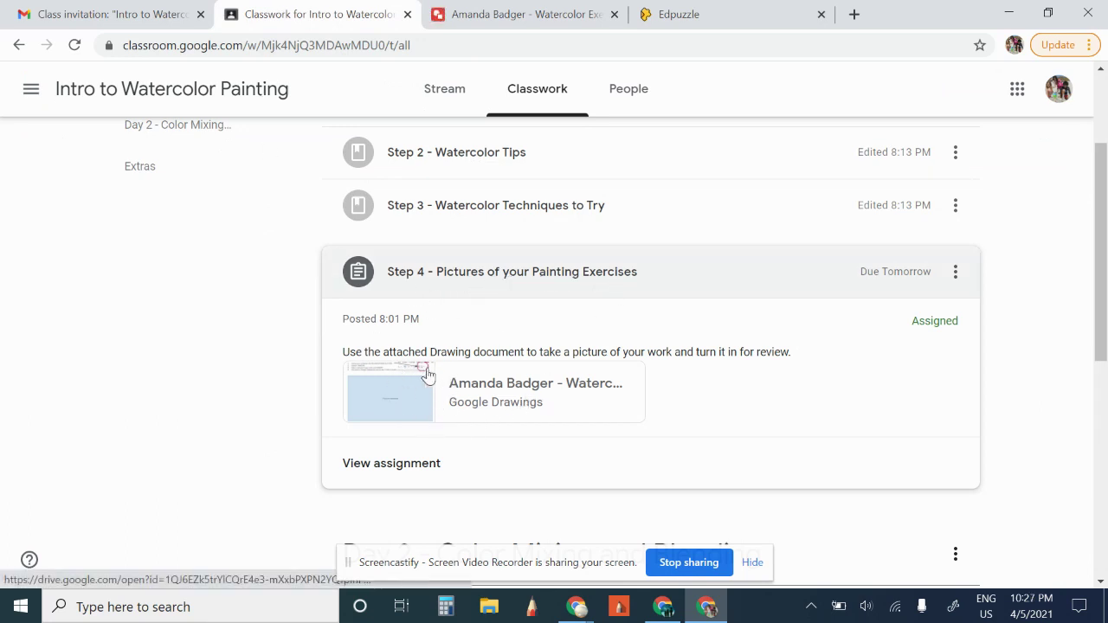
pyautogui.click(534, 19)
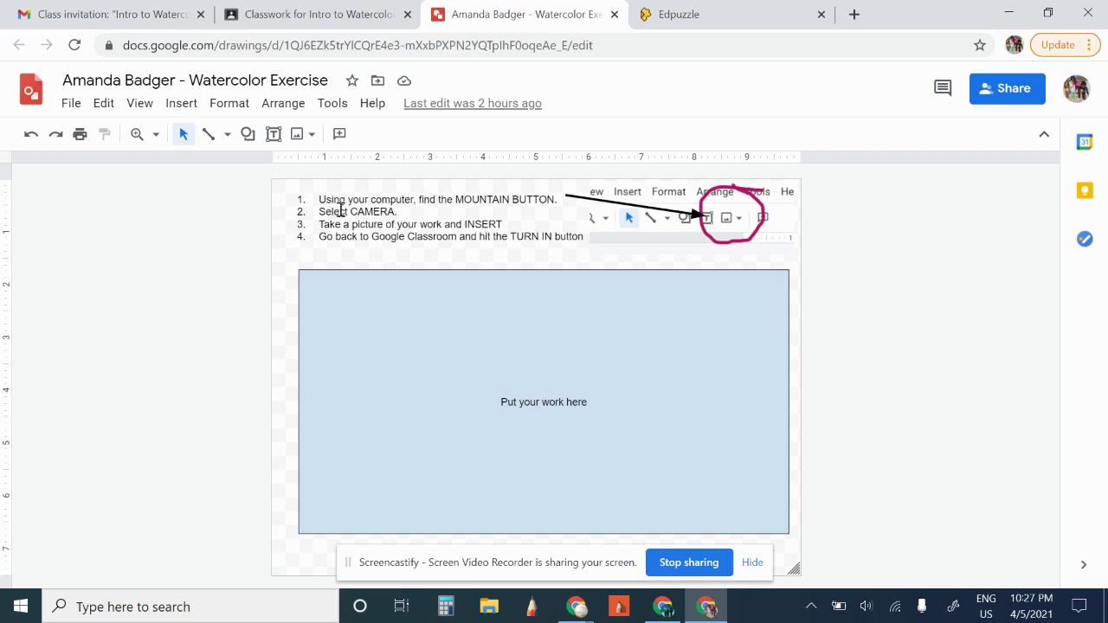
# - Capture a photo with the camera, allowing camera access, insert it into the Watercolor Exercise drawing, and delete it from the drawing
pyautogui.click(309, 135)
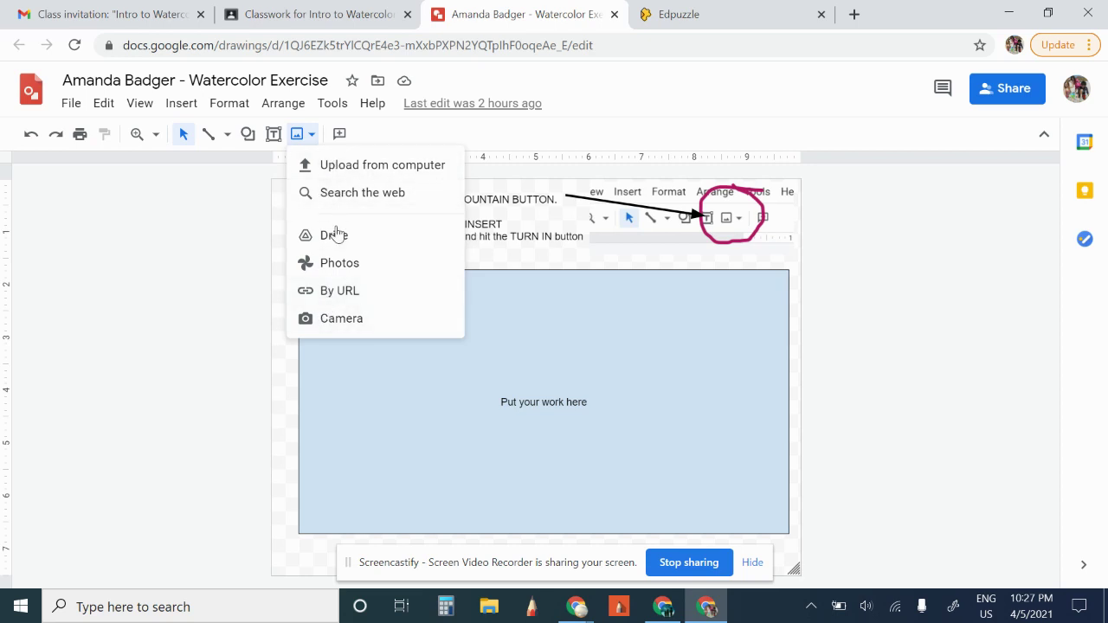
pyautogui.click(336, 319)
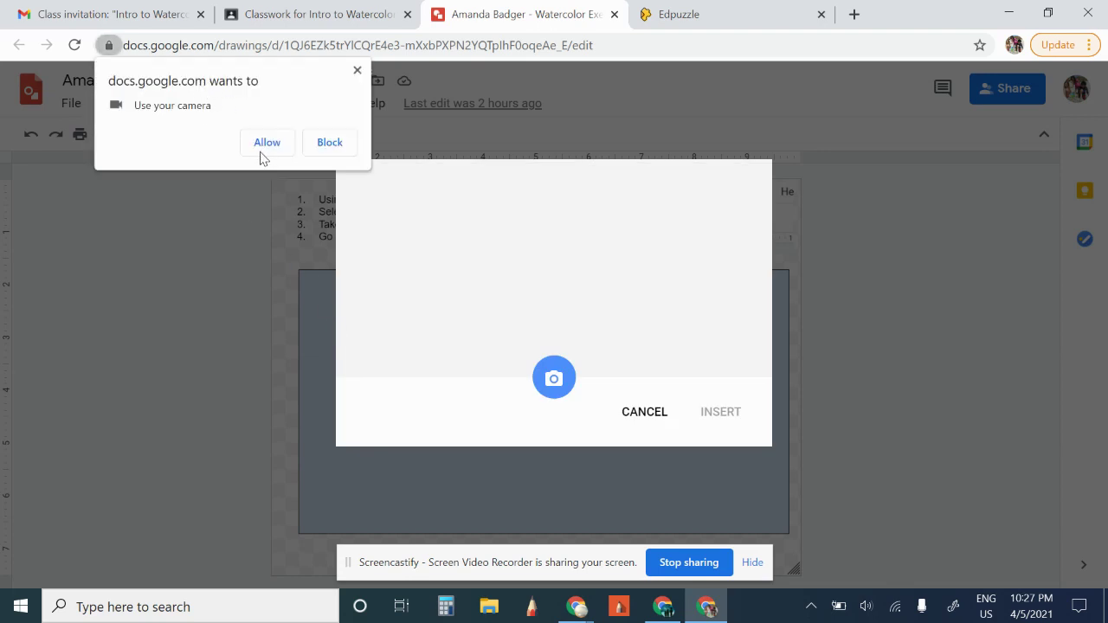
pyautogui.click(283, 143)
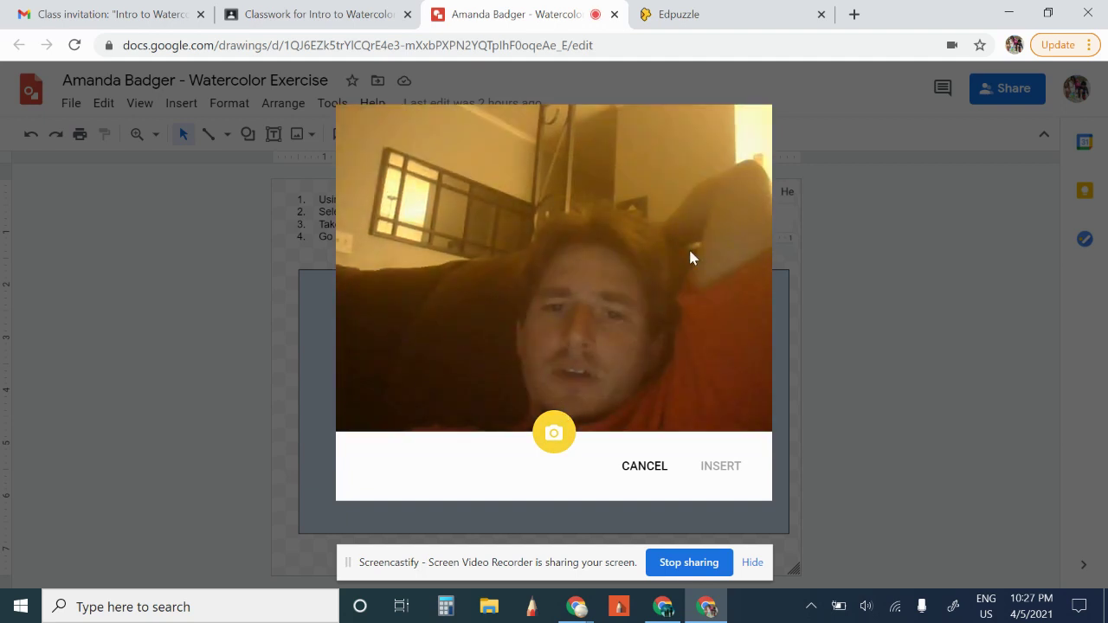
pyautogui.click(550, 449)
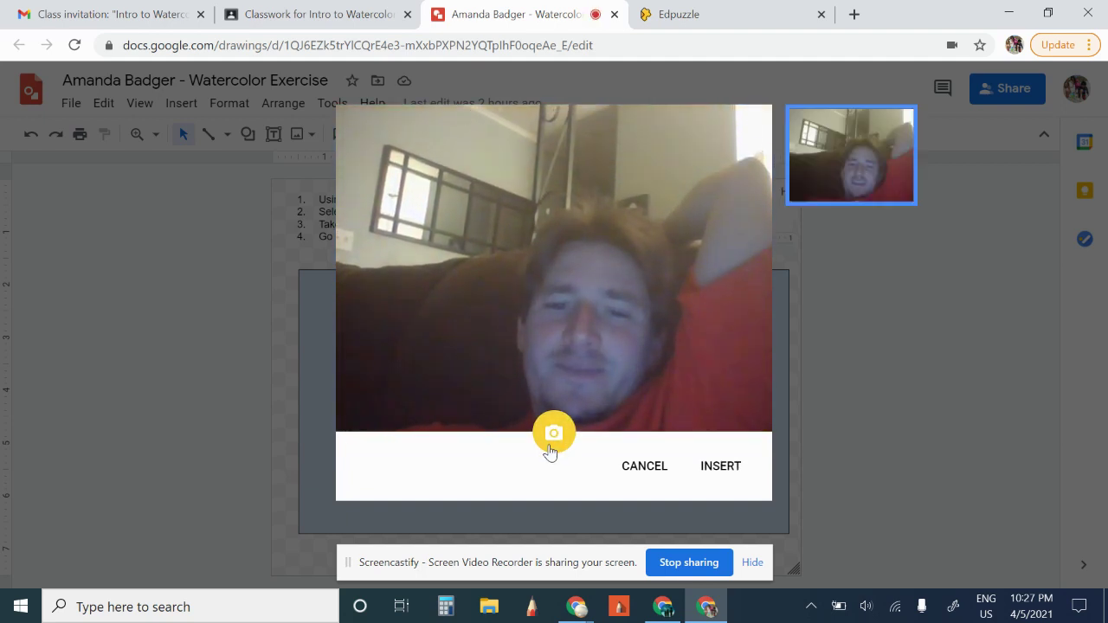
pyautogui.click(736, 479)
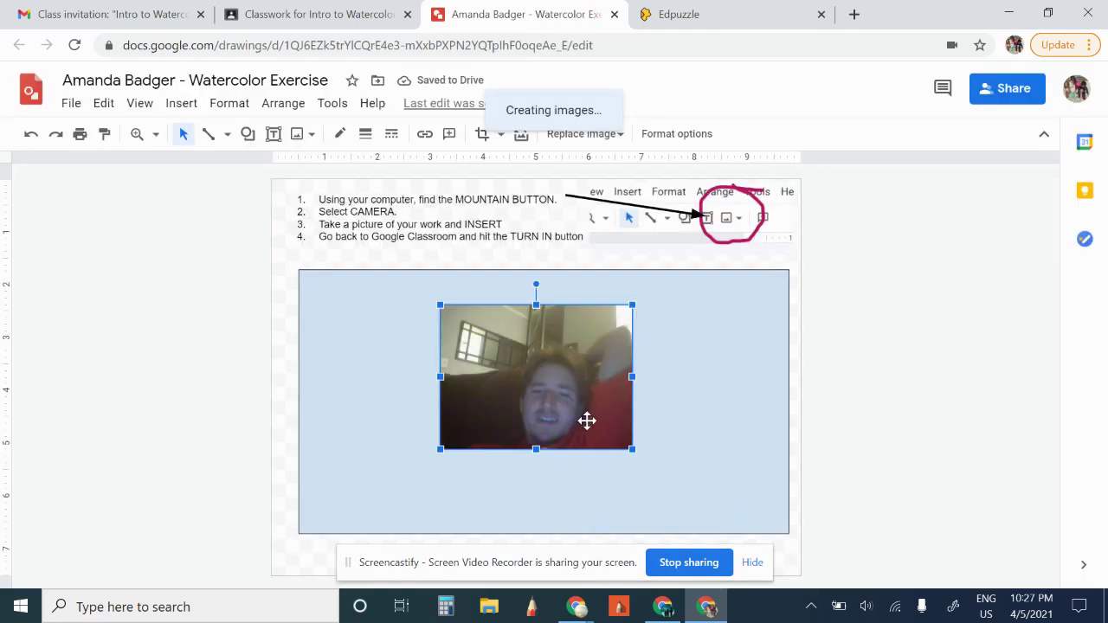
pyautogui.press('Delete')
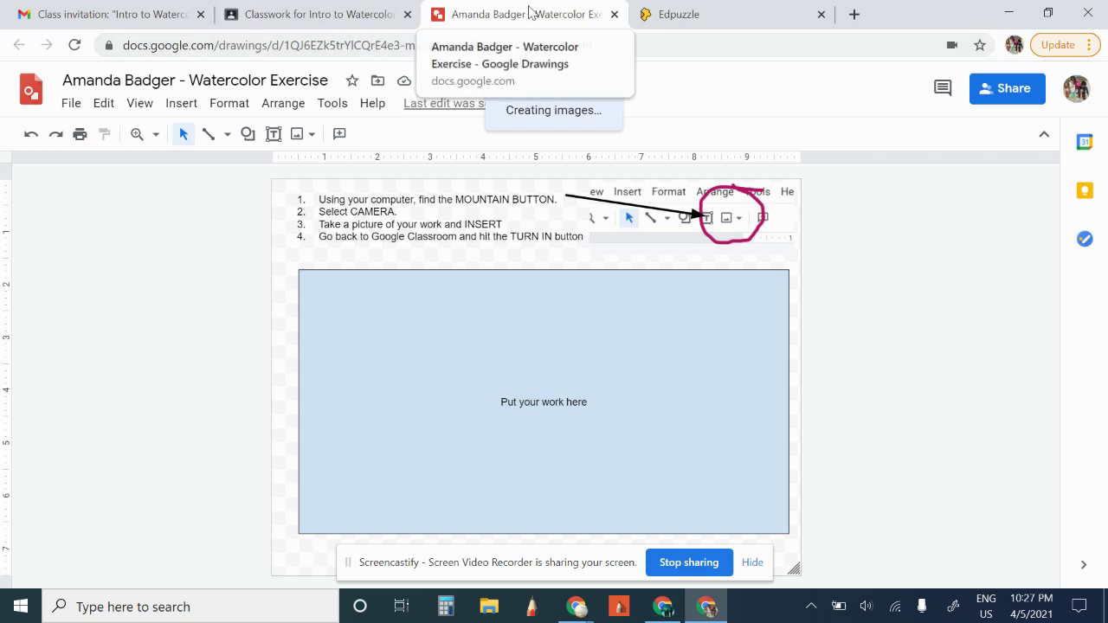
# - Close the Watercolor Exercise drawing and look through the class's Stream, including the Meet link announcement, posted materials and upcoming work
pyautogui.click(614, 14)
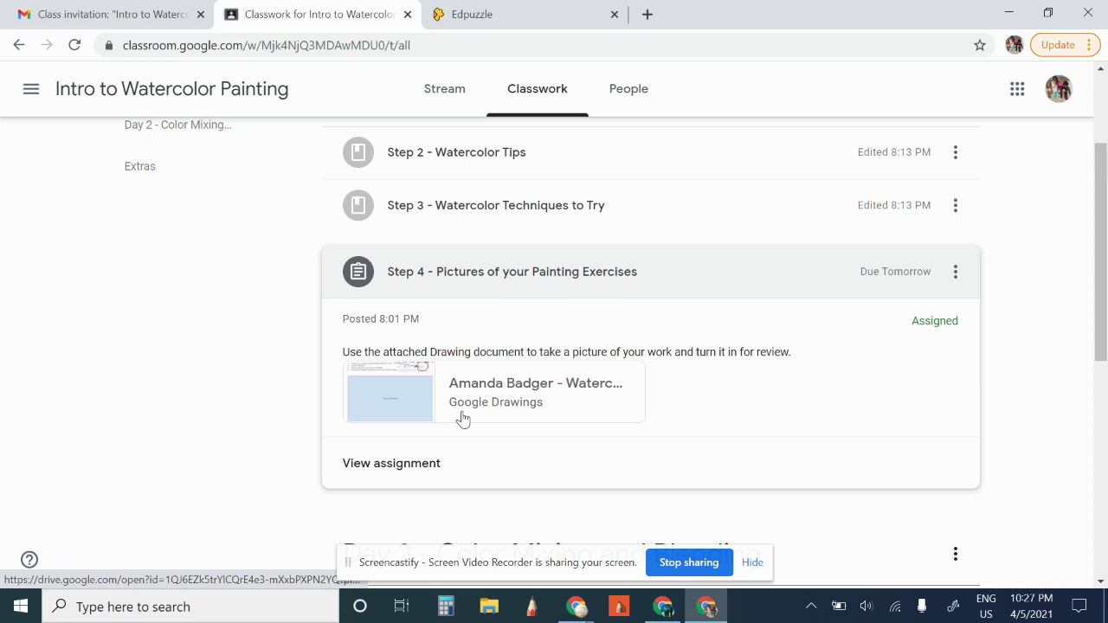
pyautogui.scroll(2, 463, 418)
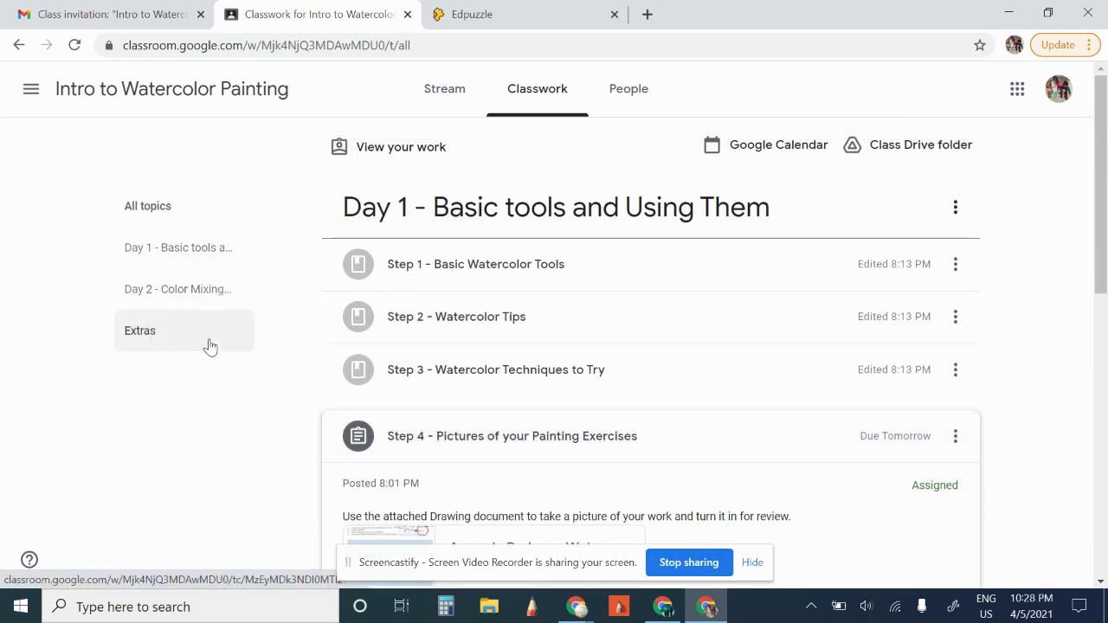
pyautogui.click(431, 101)
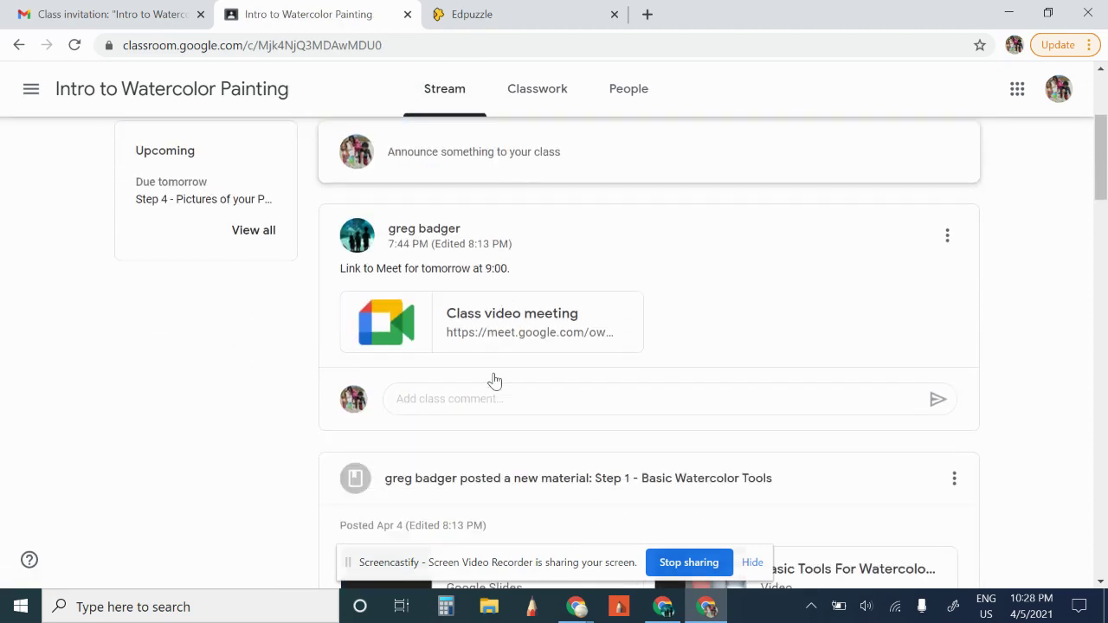
pyautogui.scroll(-4, 494, 381)
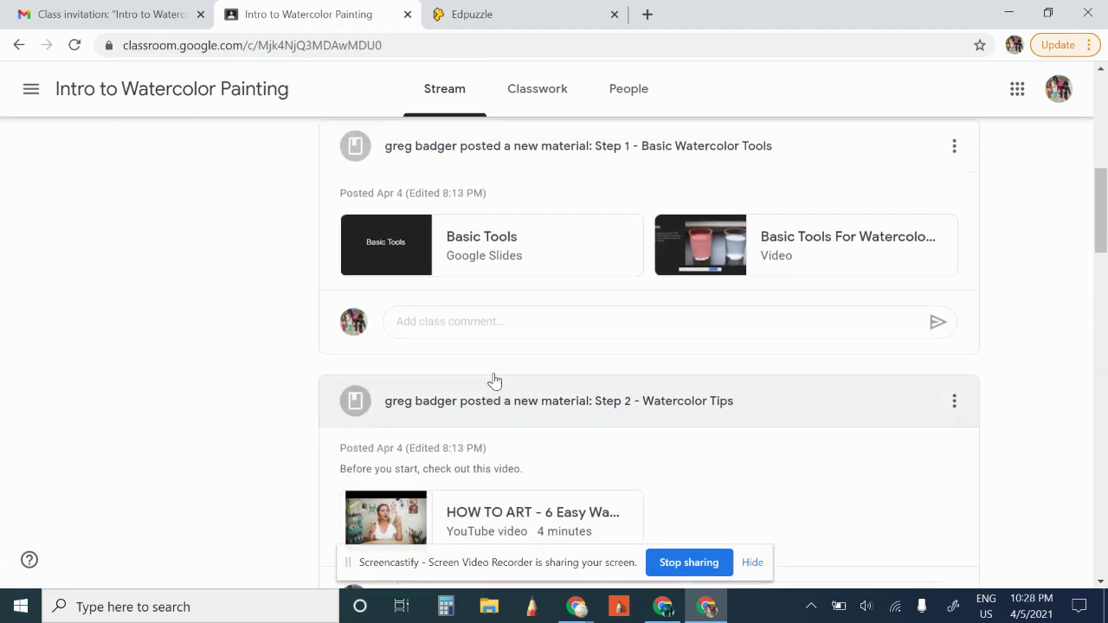
pyautogui.scroll(5, 494, 381)
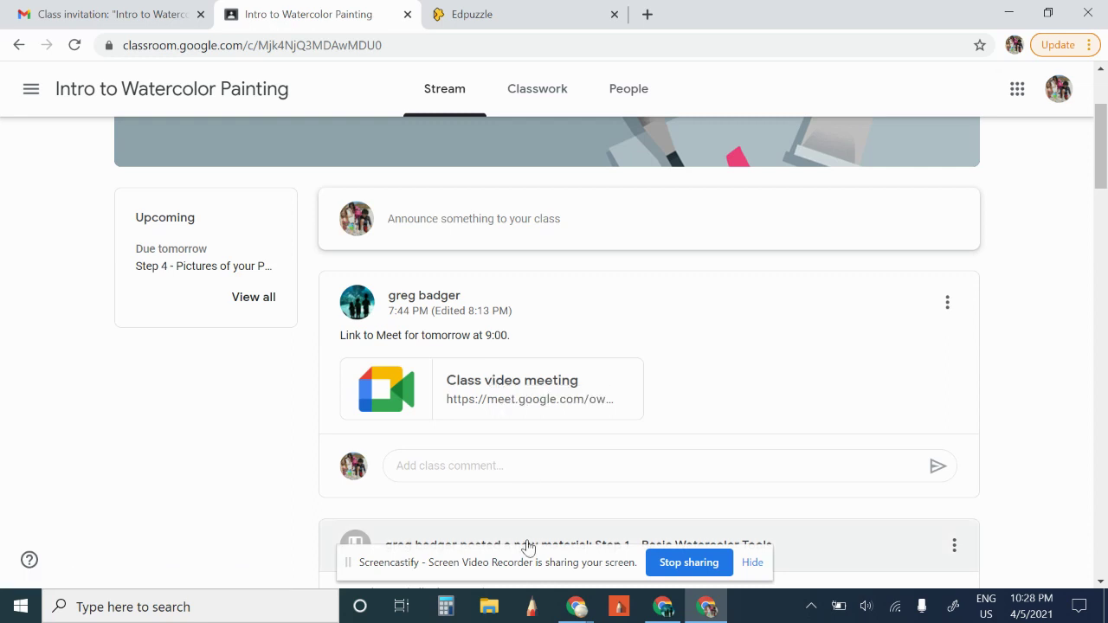
pyautogui.scroll(2, 312, 427)
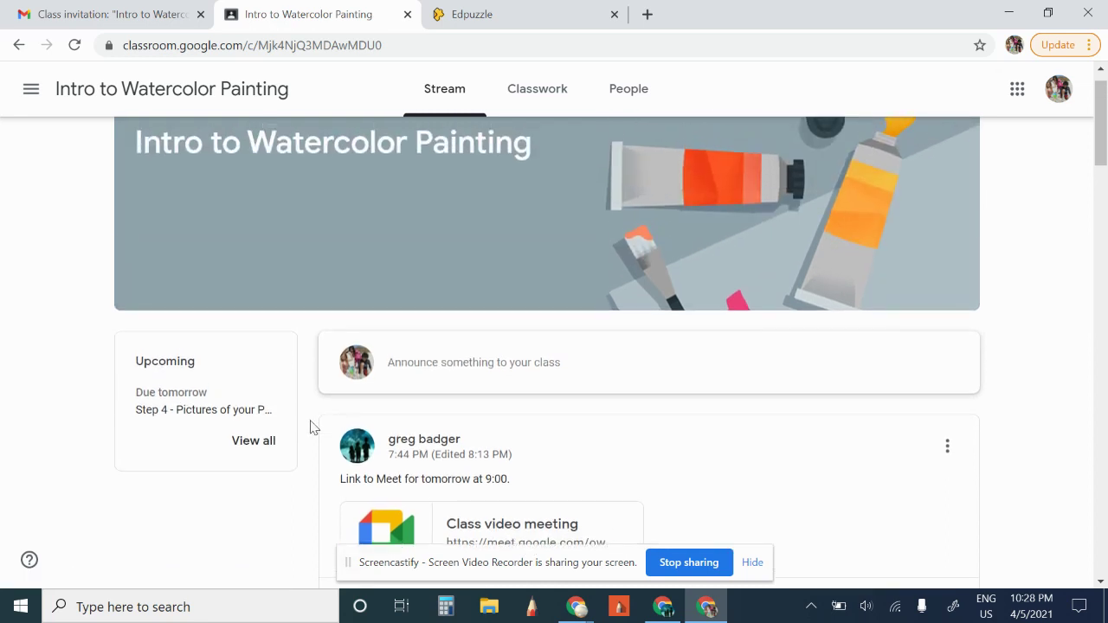